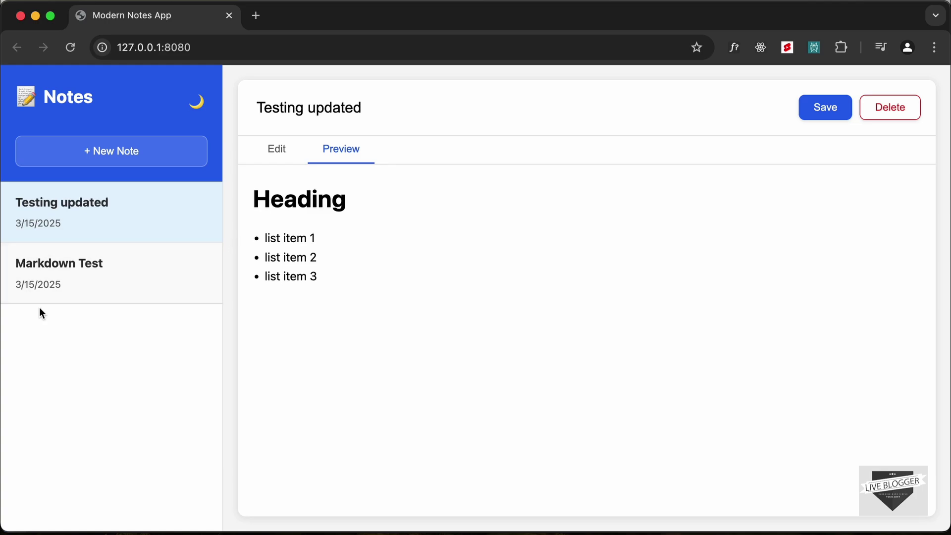
Browse between the Markdown Test and Testing notes in the sidebar.
{"action": "left_click", "coordinate": [144, 283]}
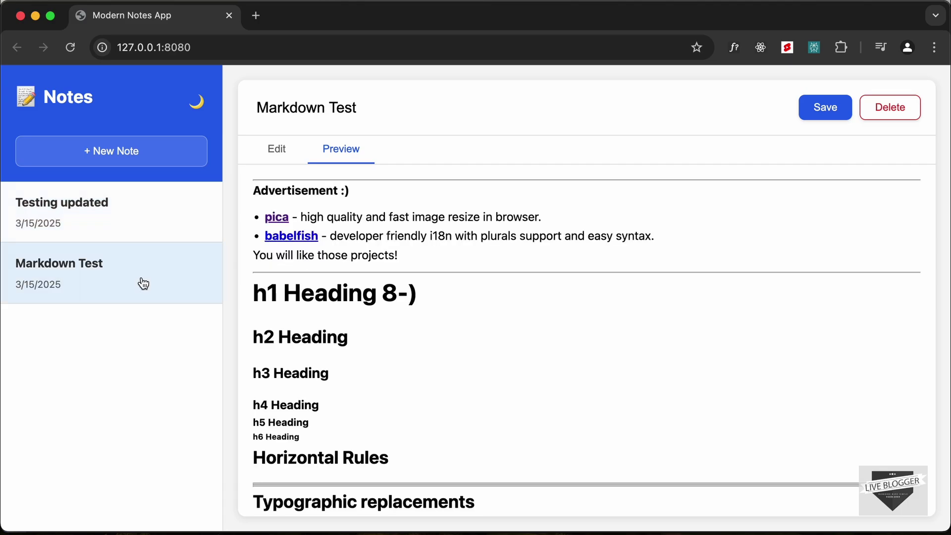
{"action": "left_click", "coordinate": [187, 221]}
{"action": "left_click", "coordinate": [178, 291]}
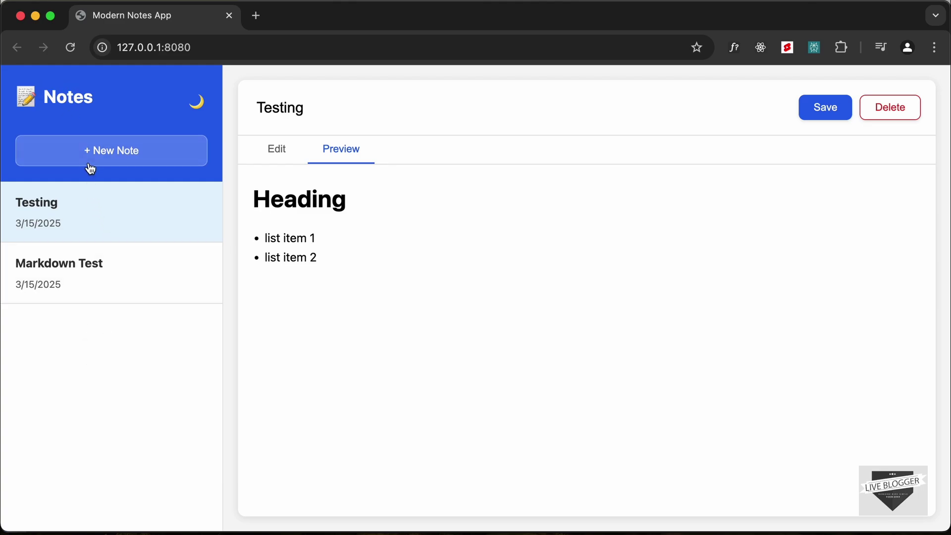
Create a new note titled 'Testing 123'.
{"action": "left_click", "coordinate": [149, 150]}
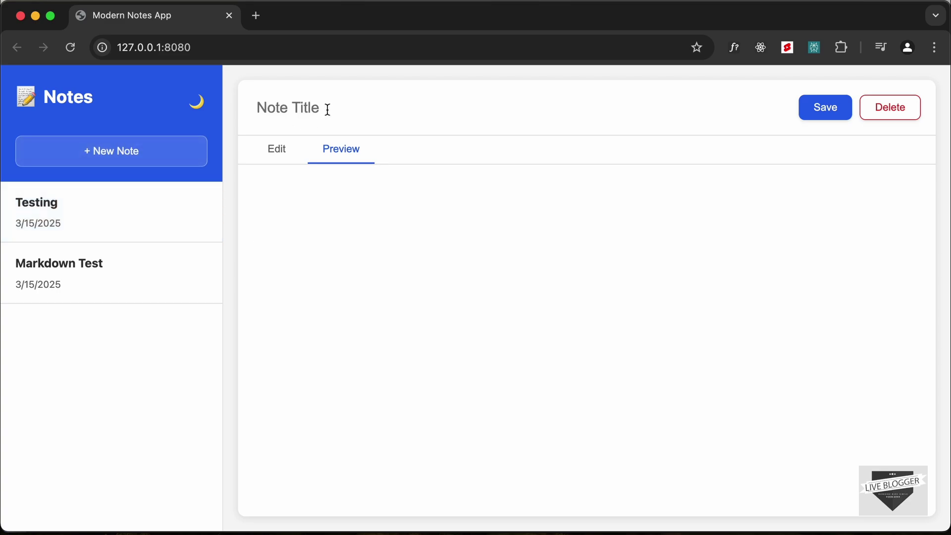
{"action": "left_click", "coordinate": [328, 110]}
{"action": "type", "text": "Testing 123"}
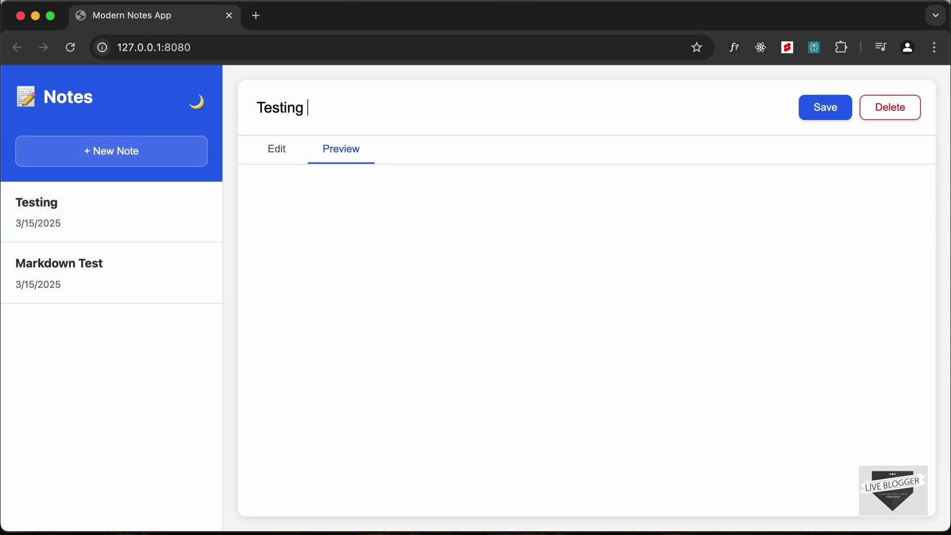
Write the body heading '# Heading of thie content' in the Edit view.
{"action": "left_click", "coordinate": [279, 151]}
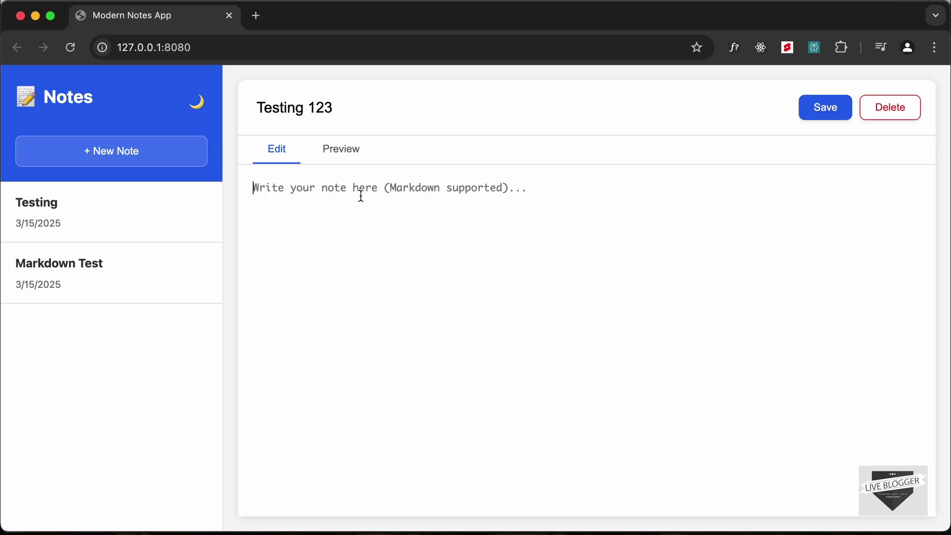
{"action": "type", "text": "#"}
{"action": "key", "text": "BackSpace"}
{"action": "type", "text": "#"}
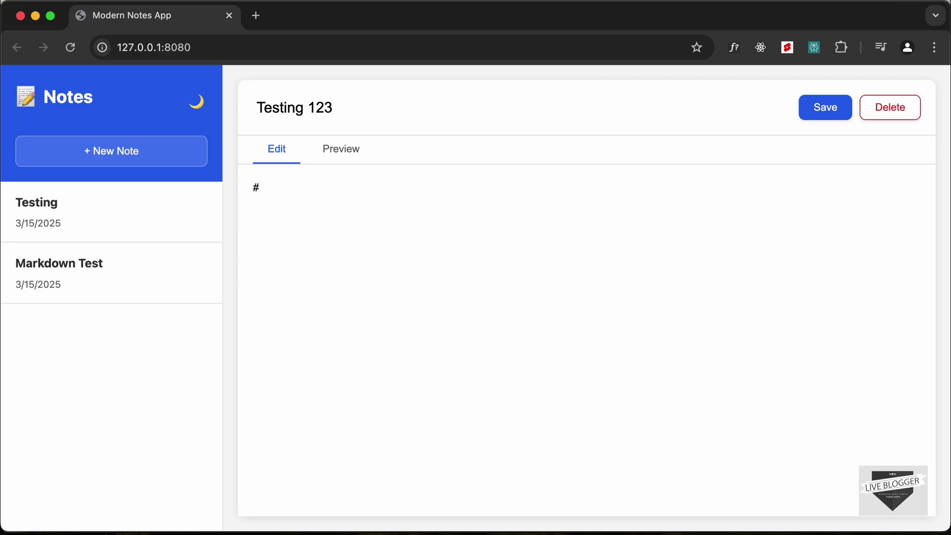
{"action": "type", "text": " Heading of thie "}
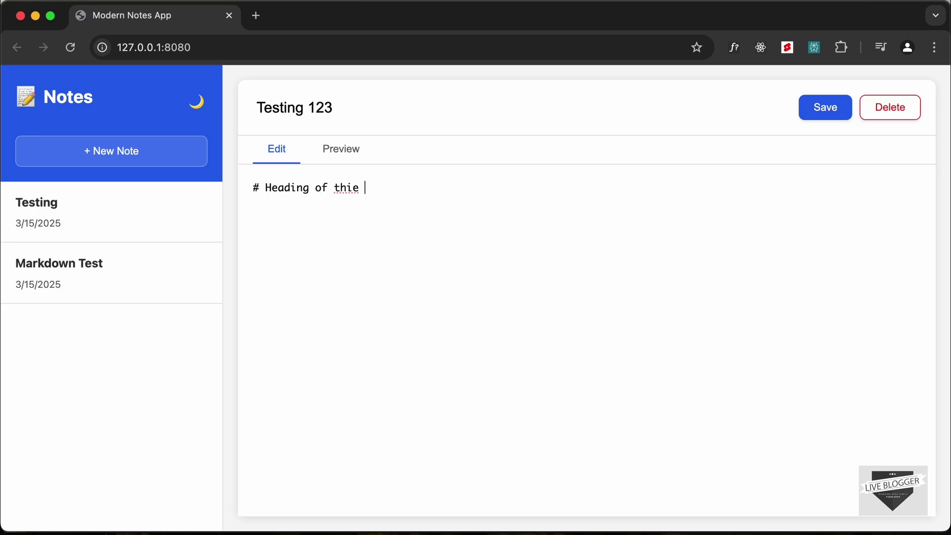
{"action": "type", "text": "content"}
Add the line 'this is a paragraph' below the heading and check it in Preview.
{"action": "left_click", "coordinate": [346, 163]}
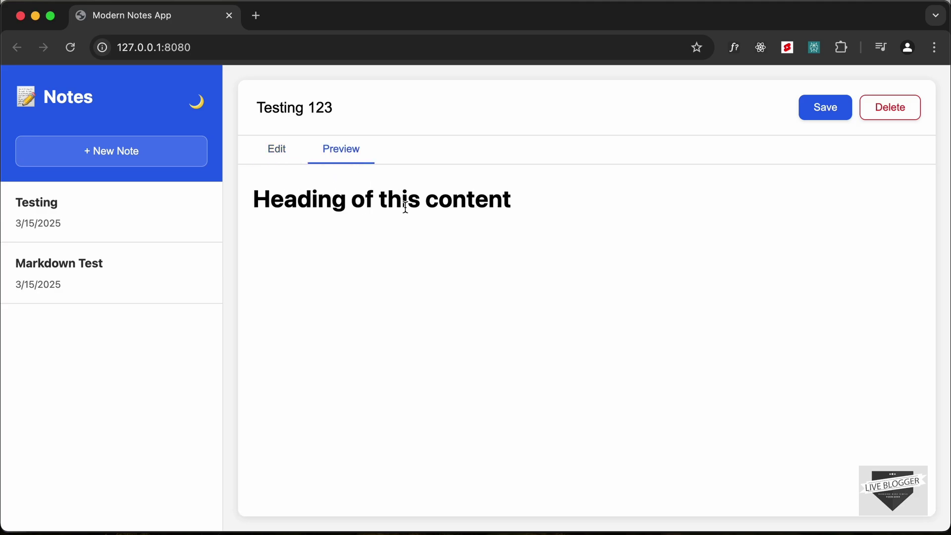
{"action": "left_click", "coordinate": [294, 158]}
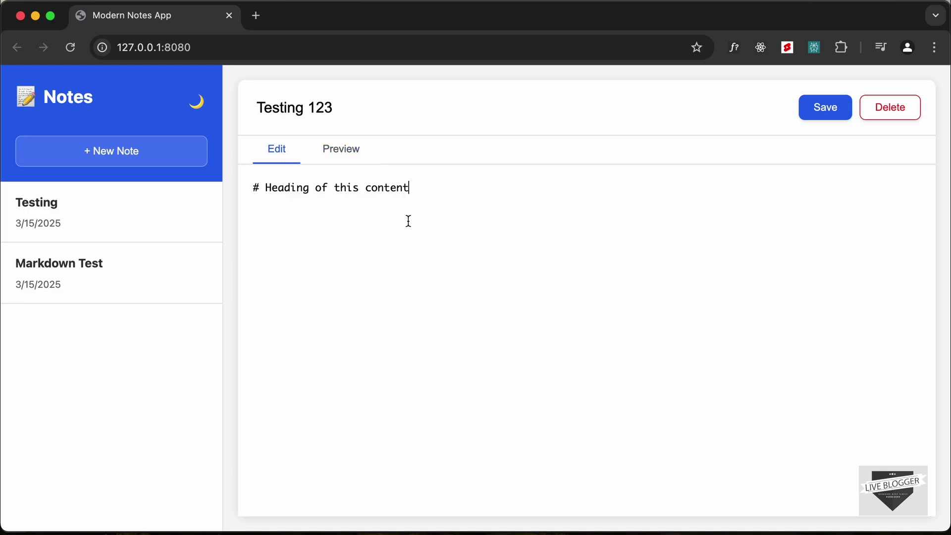
{"action": "key", "text": "Return"}
{"action": "type", "text": "this is a paragraph"}
{"action": "left_click", "coordinate": [340, 150]}
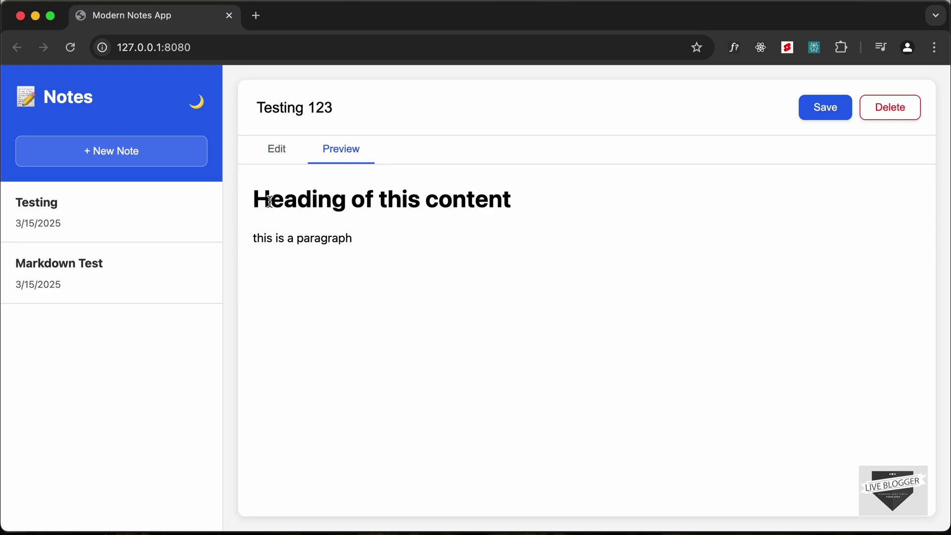
{"action": "left_click", "coordinate": [277, 150]}
Add bullet items '- list item 1' and '- list item' after the paragraph, previewing the result.
{"action": "left_click", "coordinate": [415, 206]}
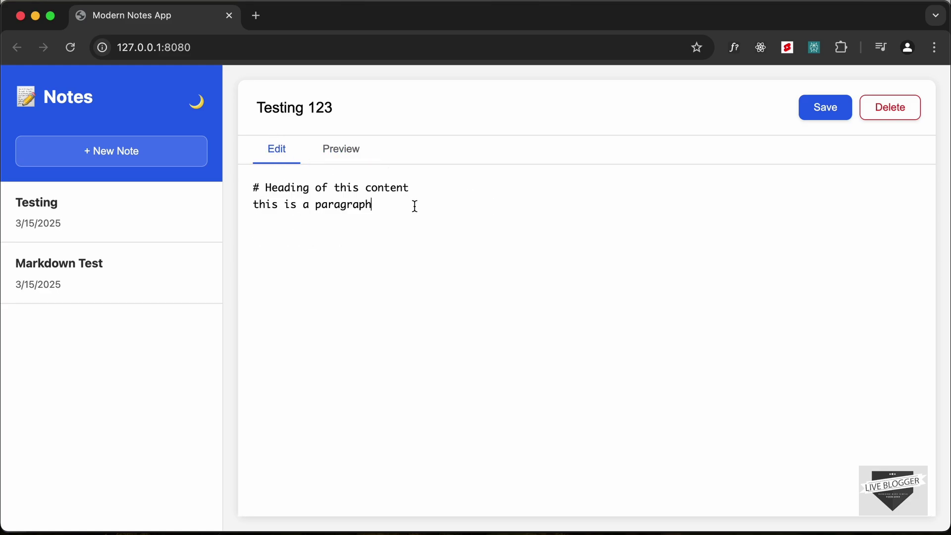
{"action": "key", "text": "Return"}
{"action": "type", "text": "- list item"}
{"action": "type", "text": " 1 "}
{"action": "type", "text": "- list item"}
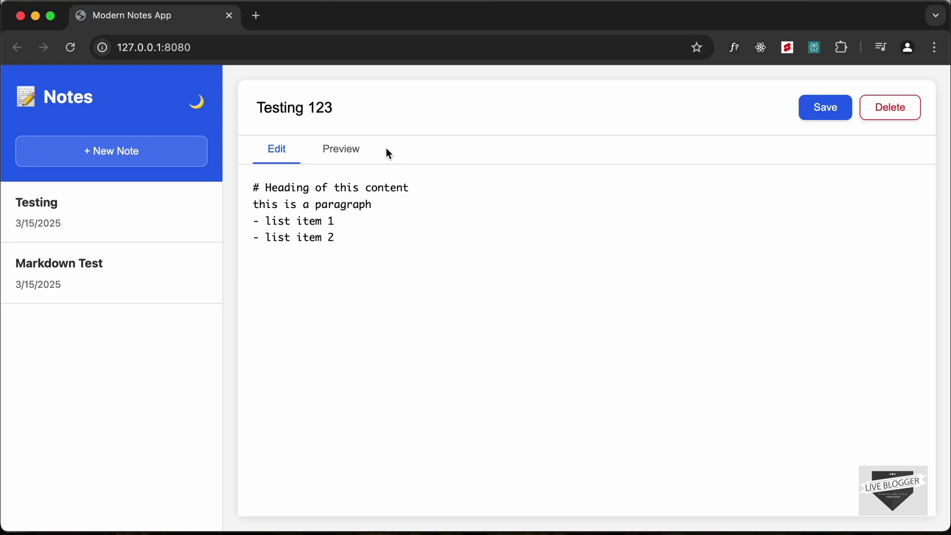
{"action": "left_click", "coordinate": [351, 158]}
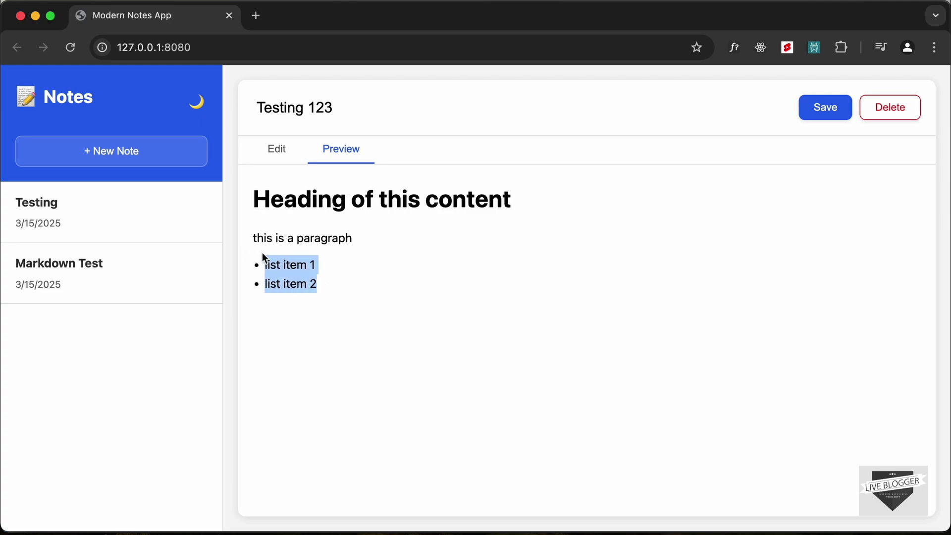
{"action": "left_click", "coordinate": [277, 149]}
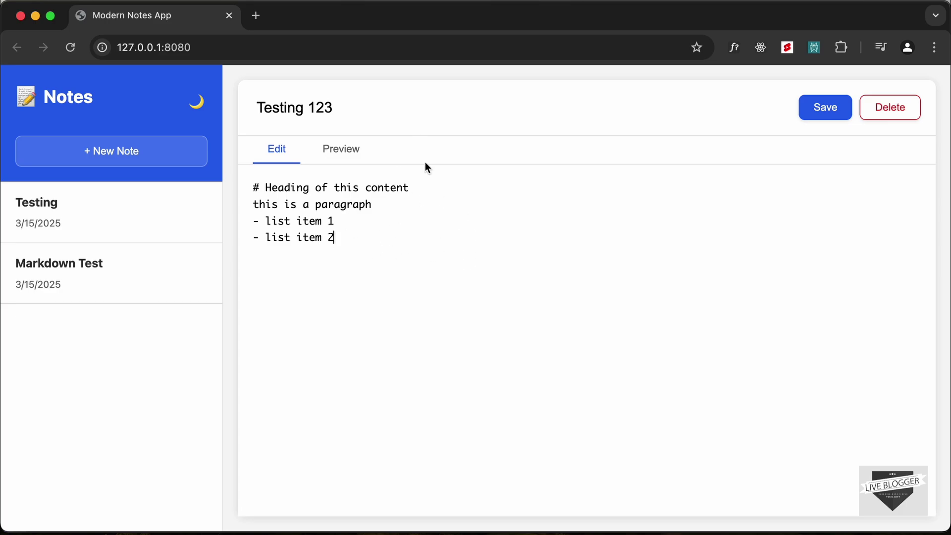
{"action": "left_click", "coordinate": [819, 114]}
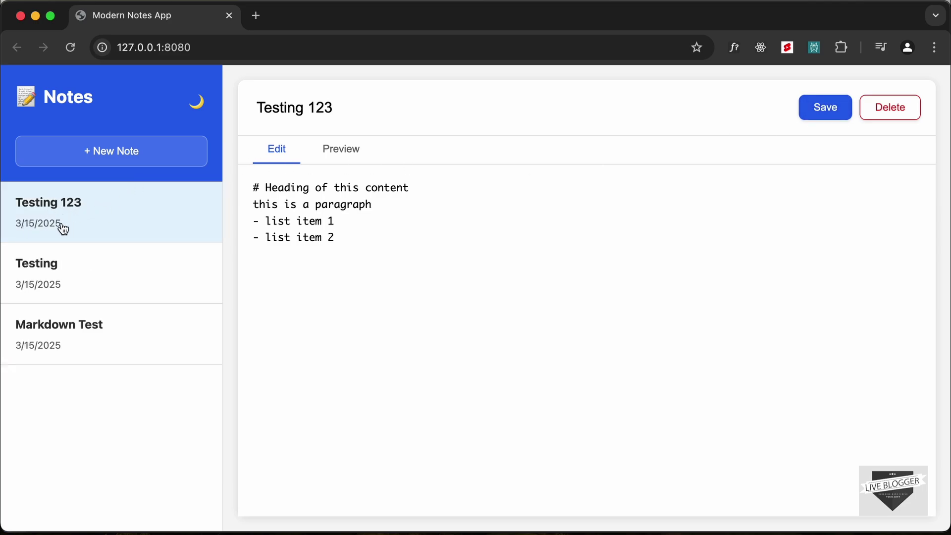
{"action": "left_click", "coordinate": [349, 270]}
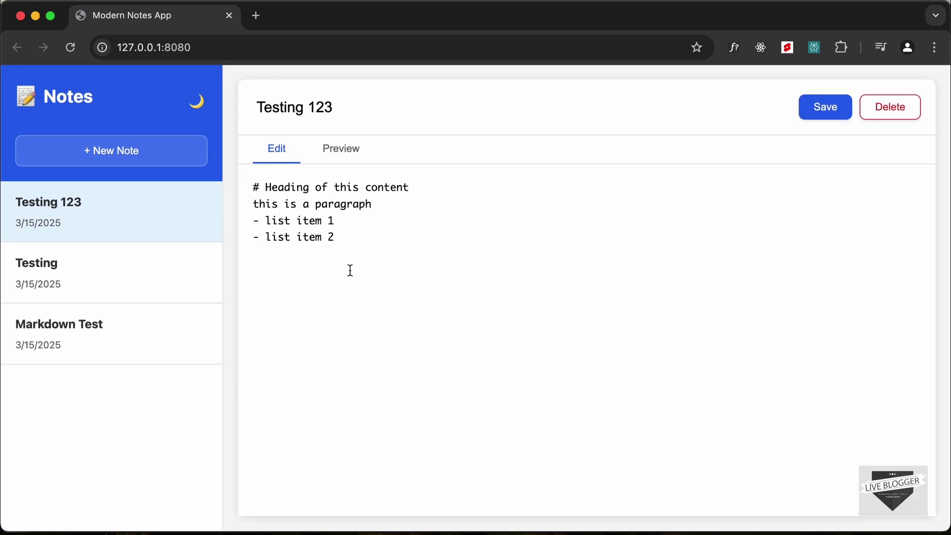
{"action": "left_click", "coordinate": [349, 155]}
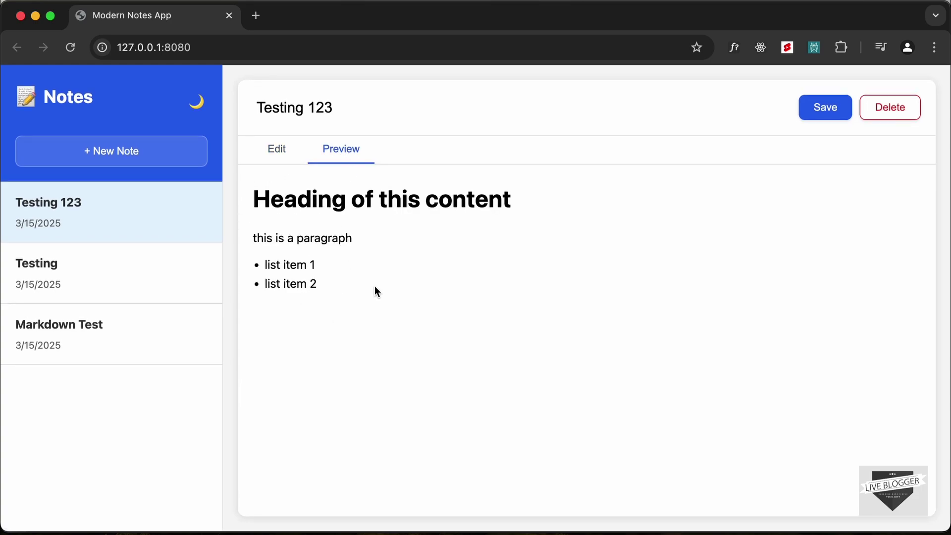
{"action": "left_click", "coordinate": [131, 283]}
{"action": "left_click", "coordinate": [131, 330]}
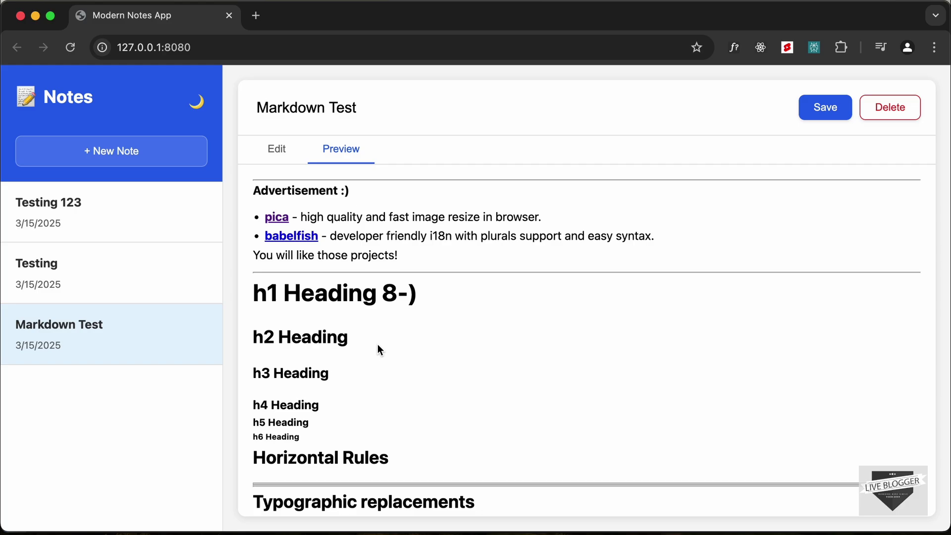
{"action": "scroll", "coordinate": [425, 354], "scroll_direction": "down", "scroll_amount": 2}
{"action": "scroll", "coordinate": [426, 354], "scroll_direction": "up", "scroll_amount": 2}
{"action": "scroll", "coordinate": [426, 353], "scroll_direction": "down", "scroll_amount": 20}
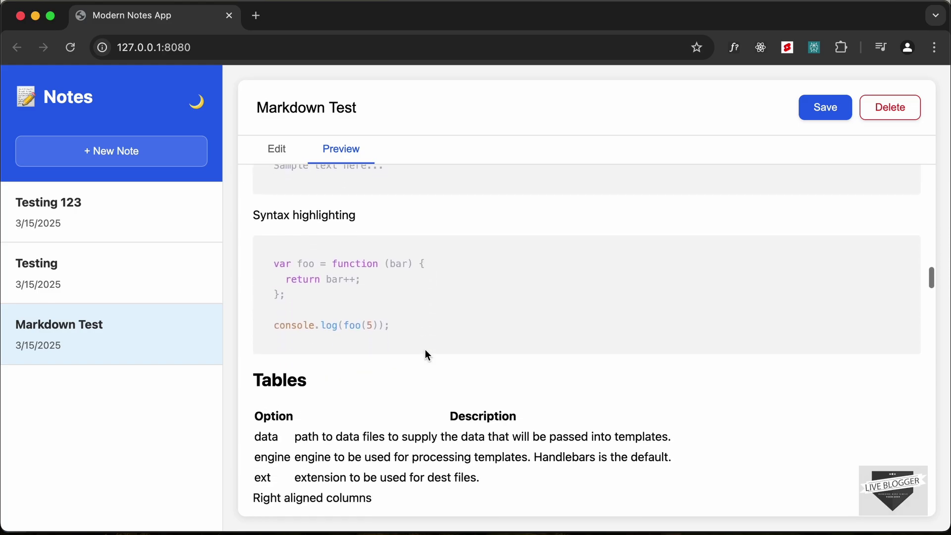
{"action": "scroll", "coordinate": [427, 354], "scroll_direction": "down", "scroll_amount": 20}
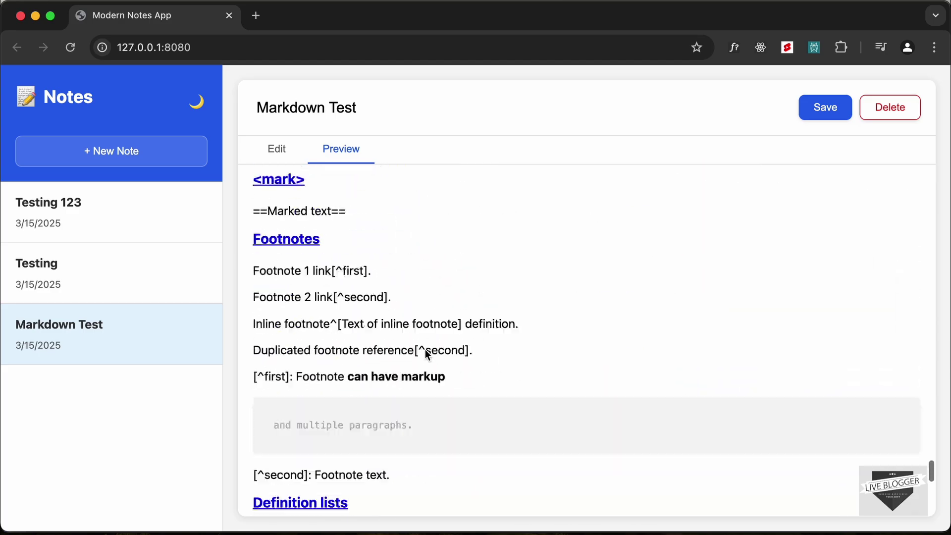
{"action": "scroll", "coordinate": [425, 349], "scroll_direction": "down", "scroll_amount": 3}
{"action": "scroll", "coordinate": [425, 349], "scroll_direction": "up", "scroll_amount": 20}
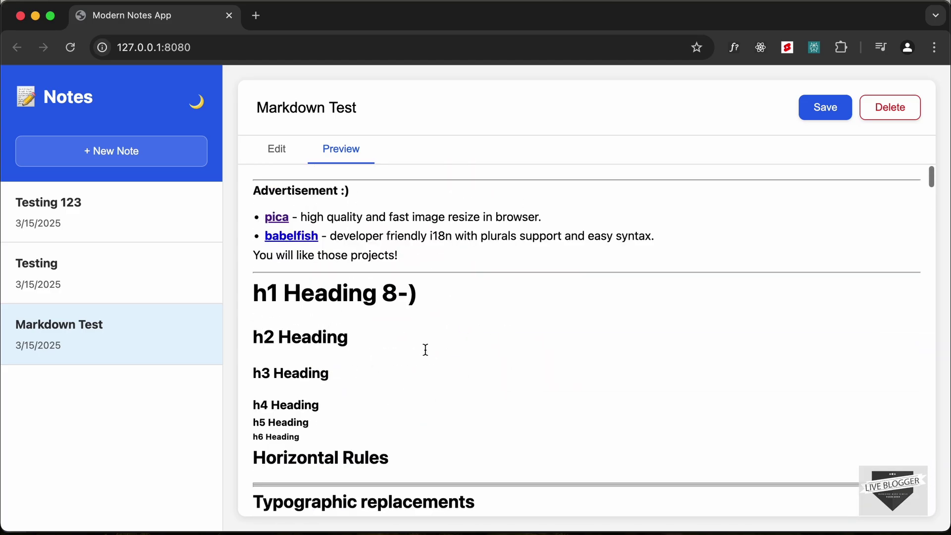
Select the Testing 123 note, delete it and confirm with OK.
{"action": "left_click", "coordinate": [138, 221]}
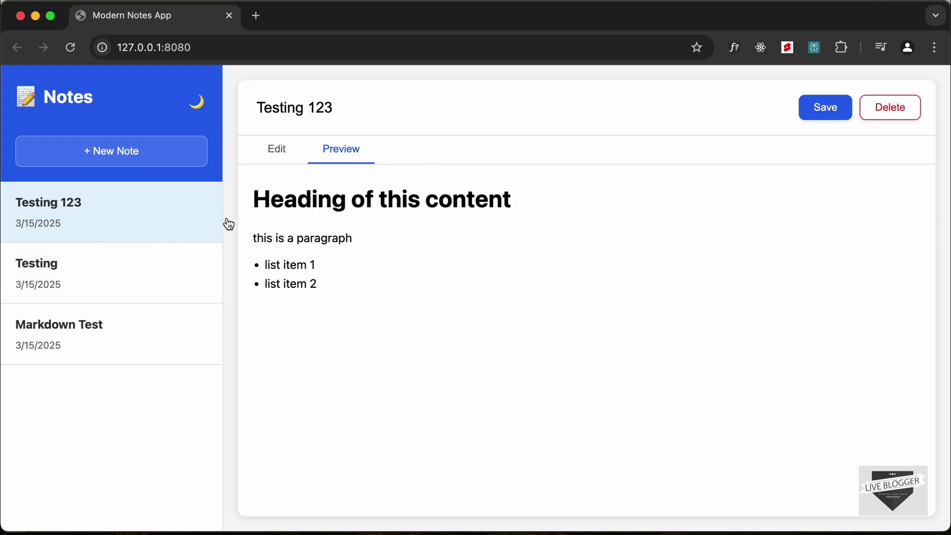
{"action": "left_click", "coordinate": [912, 110]}
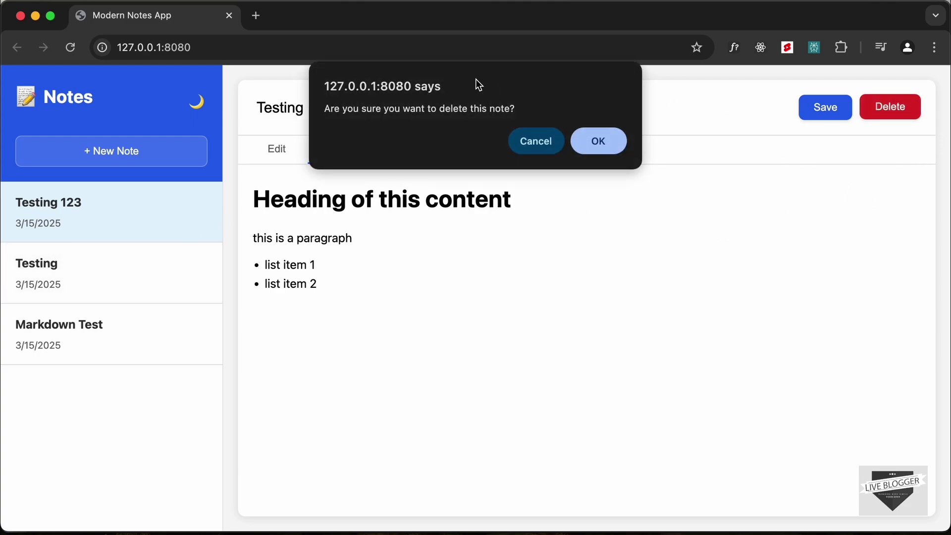
{"action": "left_click", "coordinate": [604, 141]}
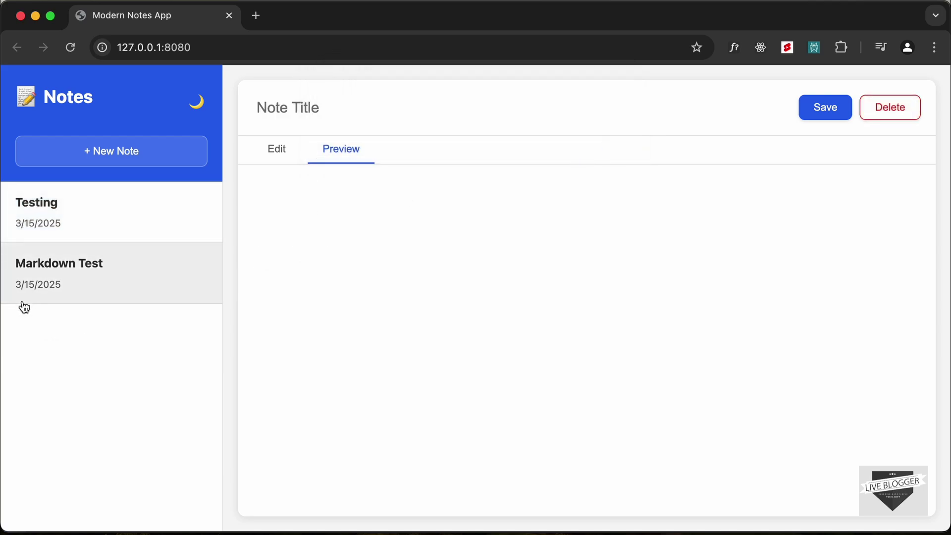
Add a 'list item' line to the Testing note's markdown and save it.
{"action": "left_click", "coordinate": [124, 213]}
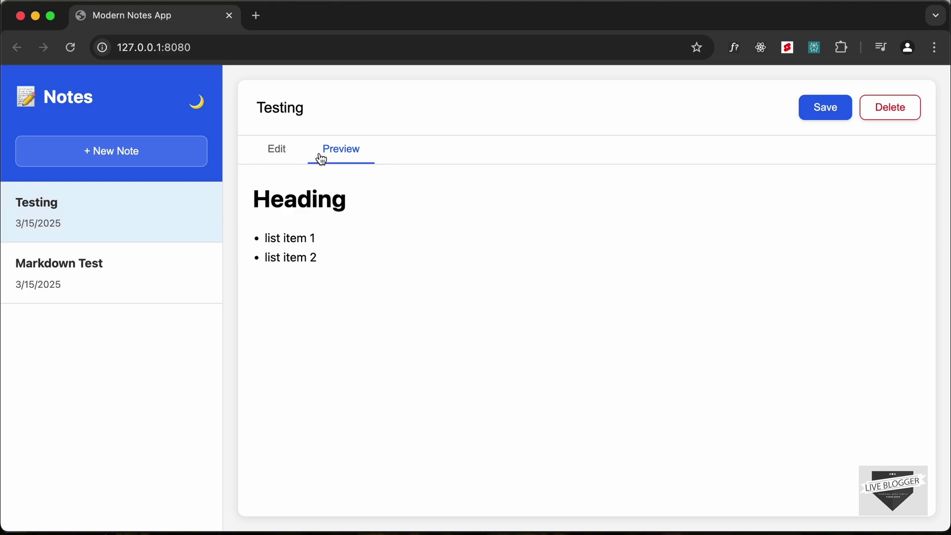
{"action": "left_click", "coordinate": [285, 154]}
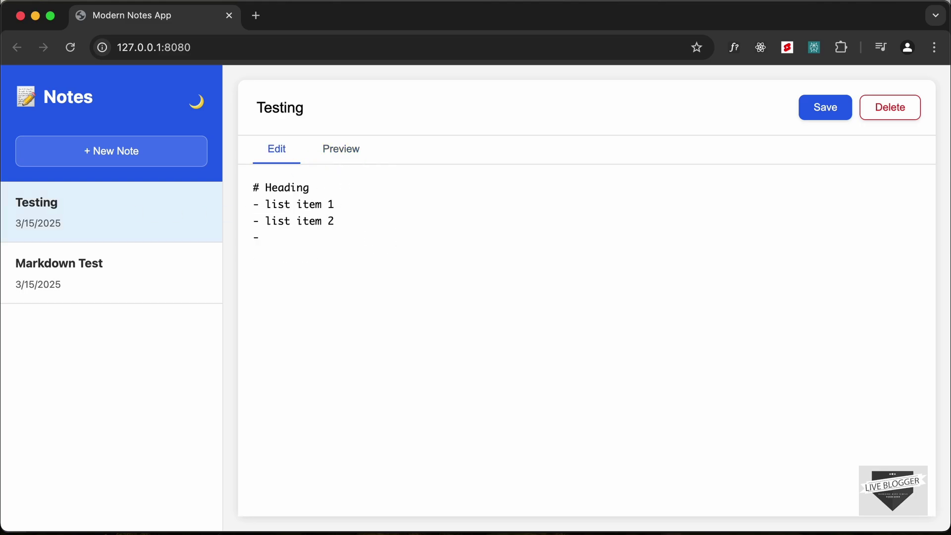
{"action": "type", "text": "list item 3"}
{"action": "left_click", "coordinate": [825, 113]}
Rename the Testing note to 'Testing updated' and save it.
{"action": "left_click", "coordinate": [72, 281]}
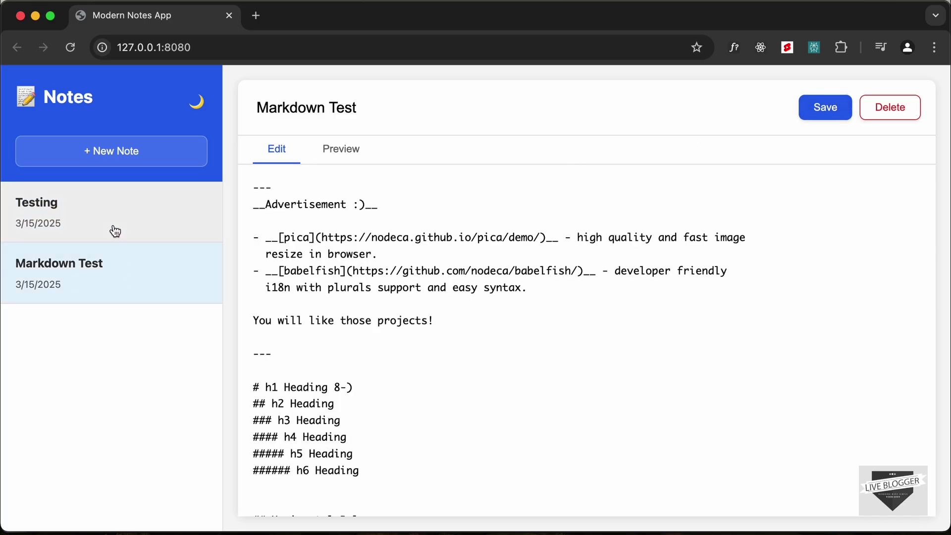
{"action": "left_click", "coordinate": [133, 221]}
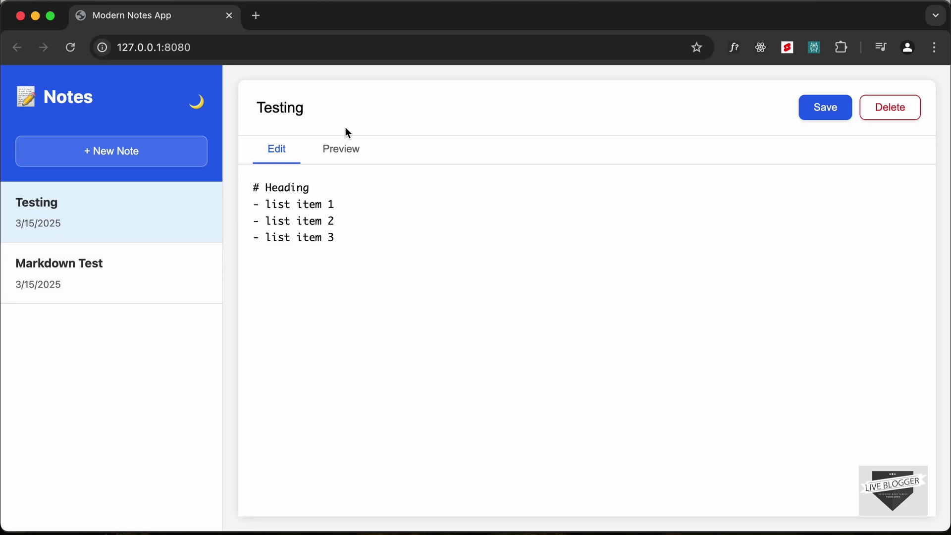
{"action": "left_click", "coordinate": [332, 117]}
{"action": "type", "text": "updated"}
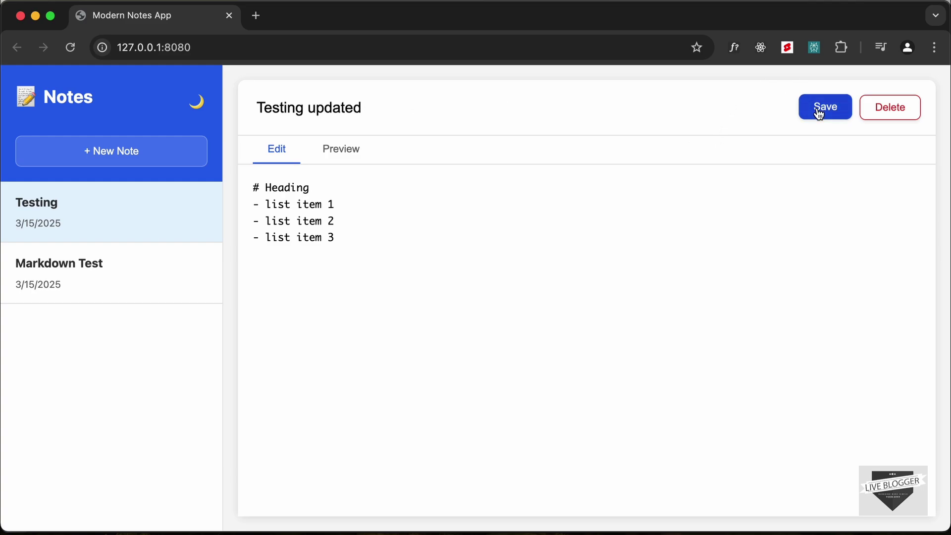
{"action": "left_click", "coordinate": [820, 114]}
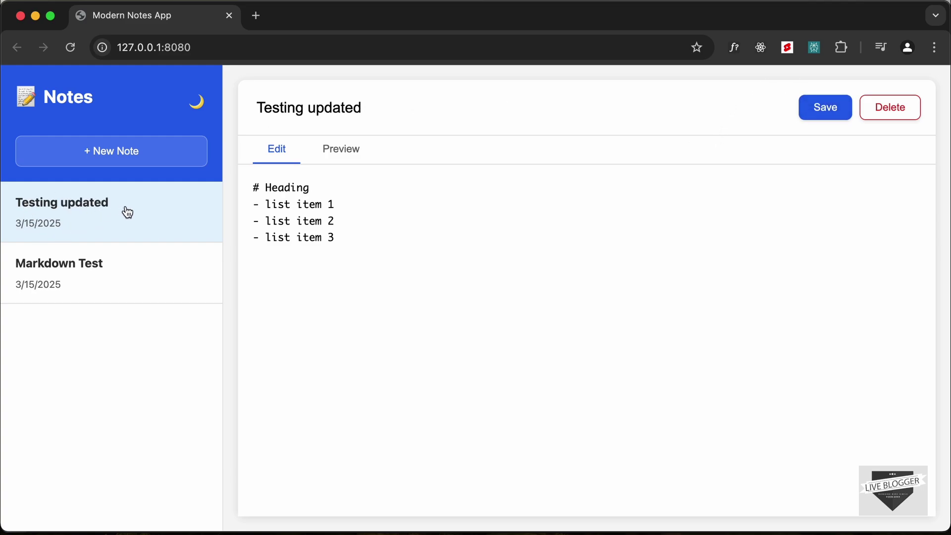
{"action": "left_click", "coordinate": [196, 103]}
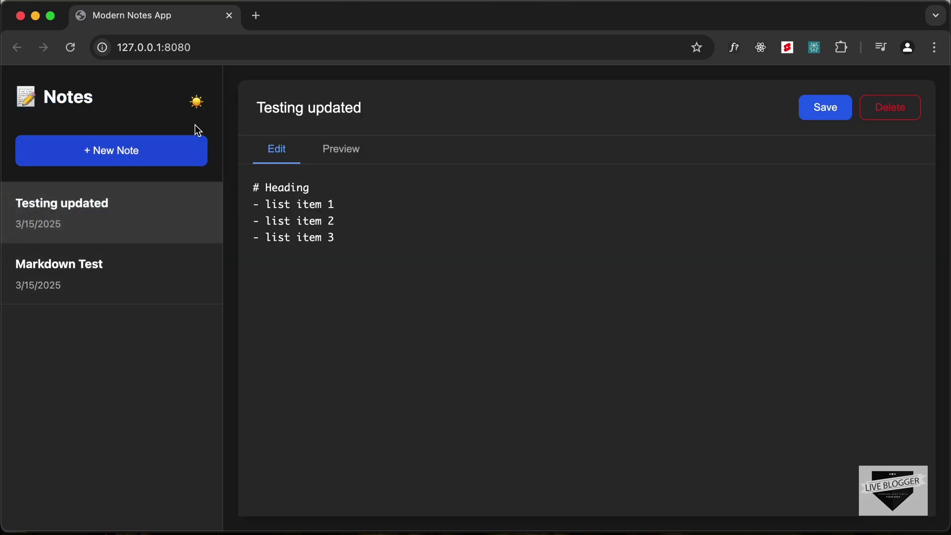
{"action": "left_click", "coordinate": [197, 103]}
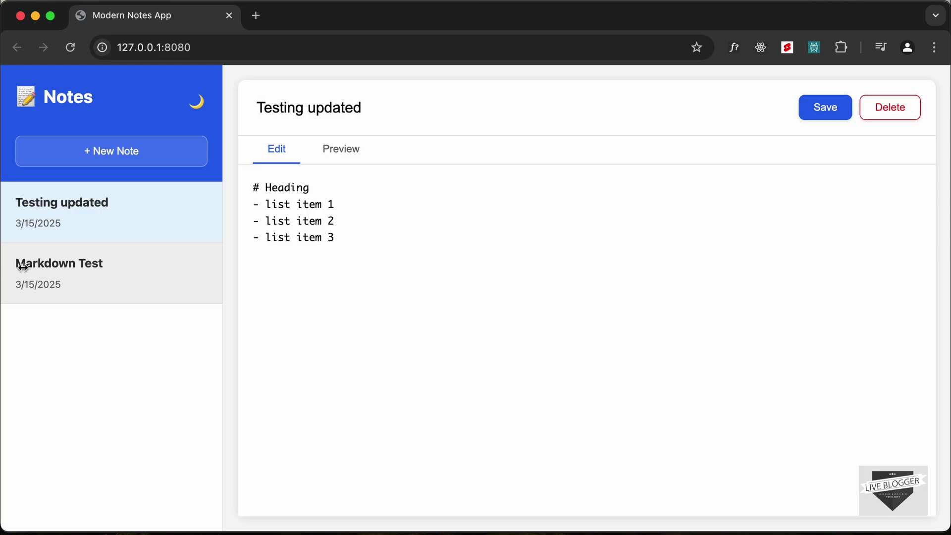
Narrow the browser window to the single-column layout and show the note's Preview.
{"action": "left_click_drag", "start_coordinate": [1, 260], "coordinate": [575, 237]}
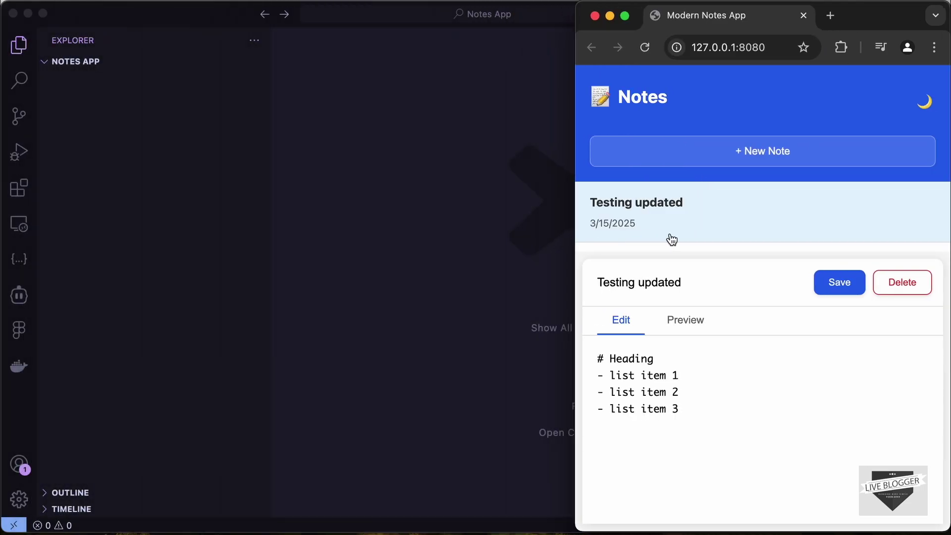
{"action": "scroll", "coordinate": [670, 240], "scroll_direction": "down", "scroll_amount": 2}
{"action": "scroll", "coordinate": [671, 240], "scroll_direction": "up", "scroll_amount": 2}
{"action": "left_click", "coordinate": [687, 319]}
Toggle dark mode on and off, then widen the window back to two columns.
{"action": "left_click", "coordinate": [924, 101]}
{"action": "left_click", "coordinate": [923, 101]}
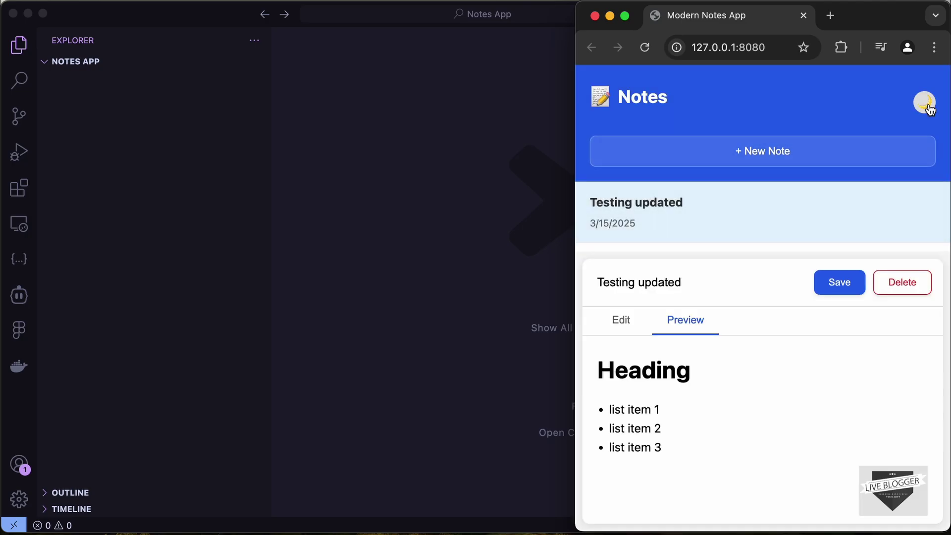
{"action": "left_click_drag", "start_coordinate": [572, 194], "coordinate": [1, 204]}
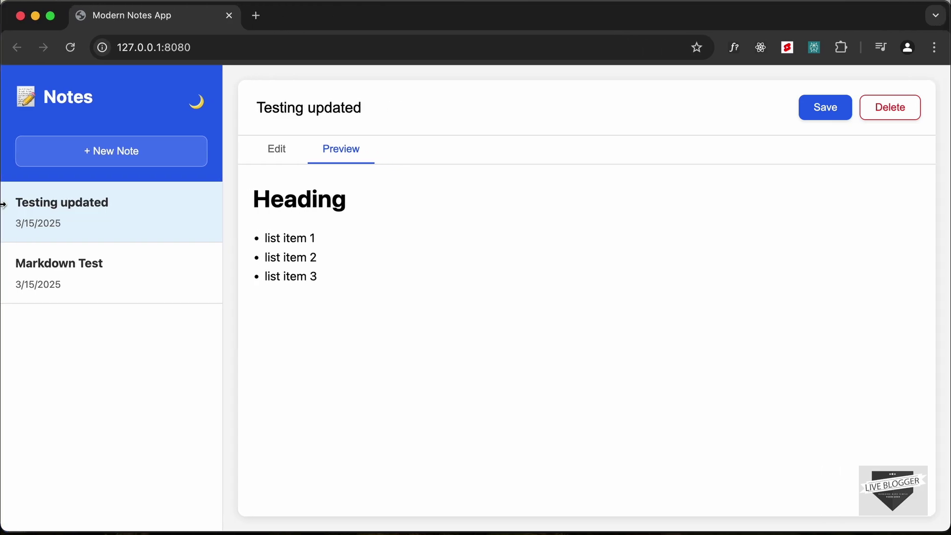